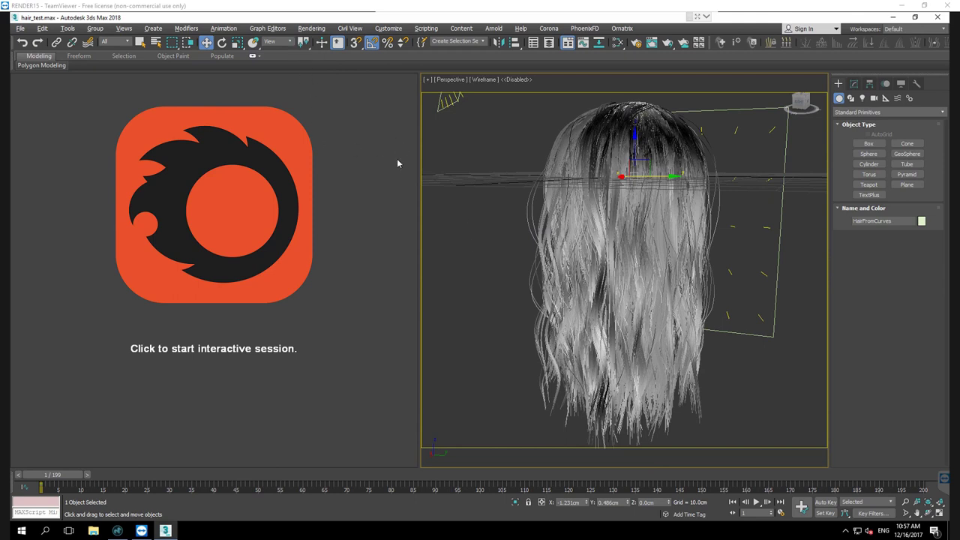
Open the enlarged Render Setup dialog and review Corona's System and Performance settings.
left_click(311, 28)
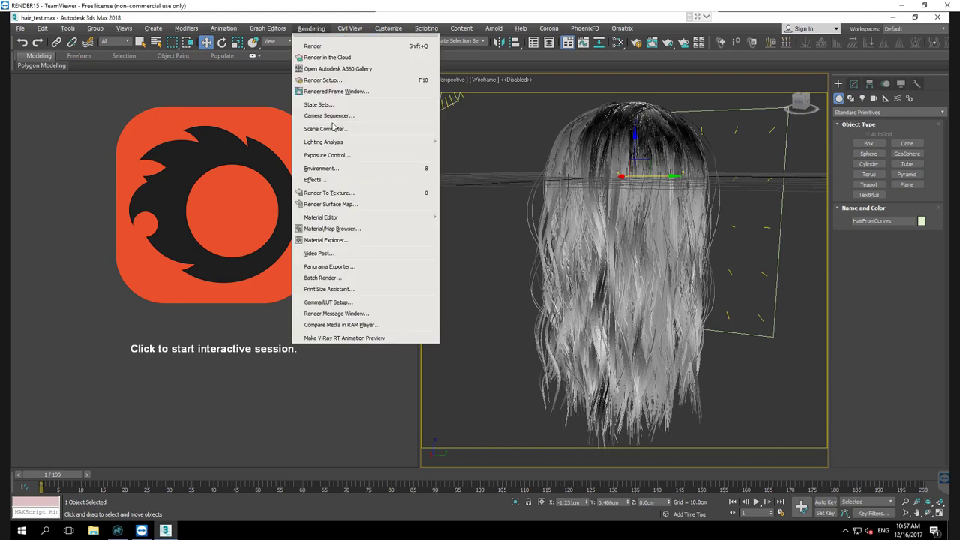
left_click(328, 78)
left_click_drag(315, 30, 326, 63)
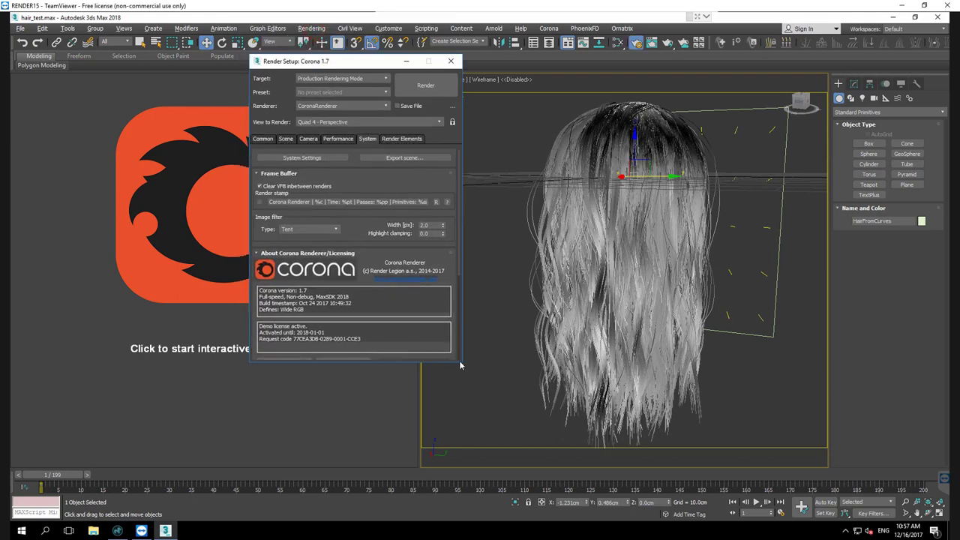
left_click_drag(462, 362, 462, 444)
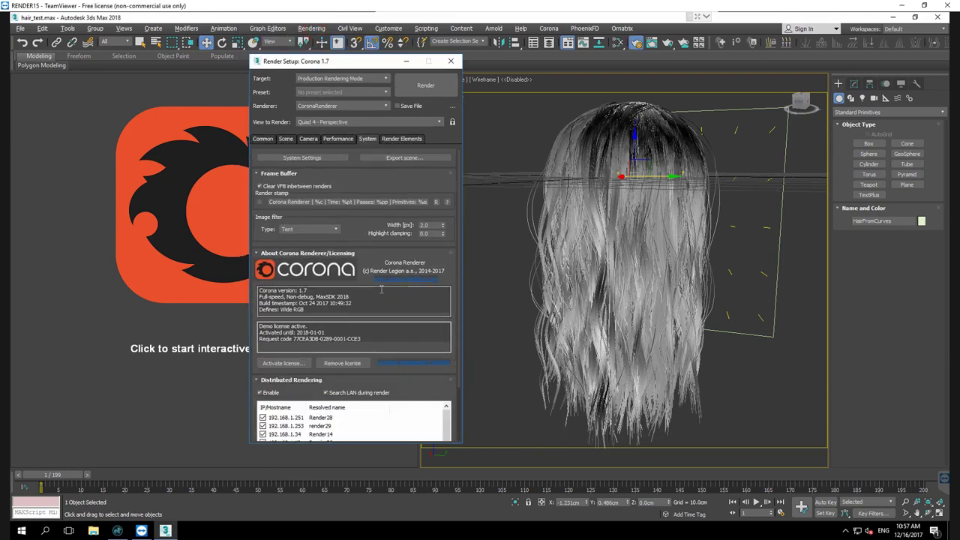
left_click(335, 138)
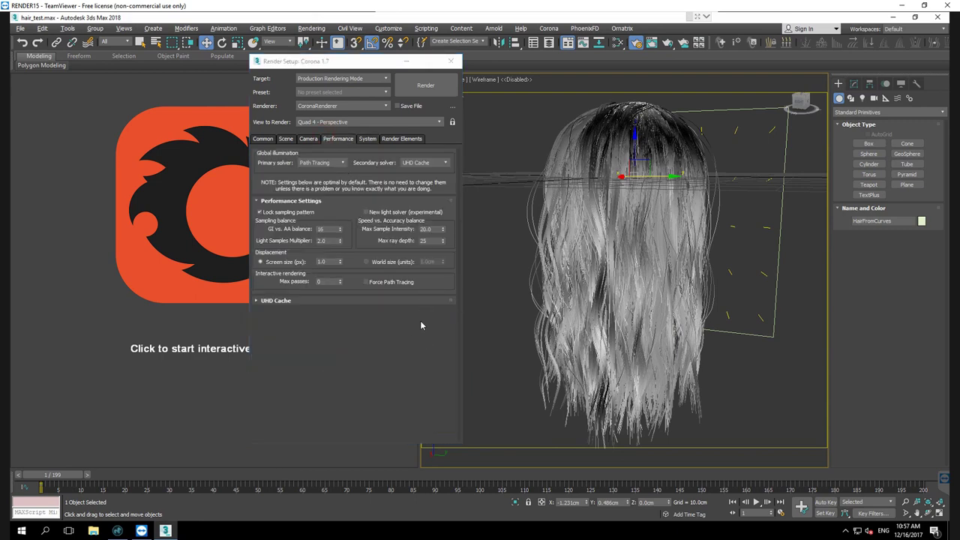
Set the progressive rendering Noise level limit in Corona's scene settings to 5.
left_click(286, 139)
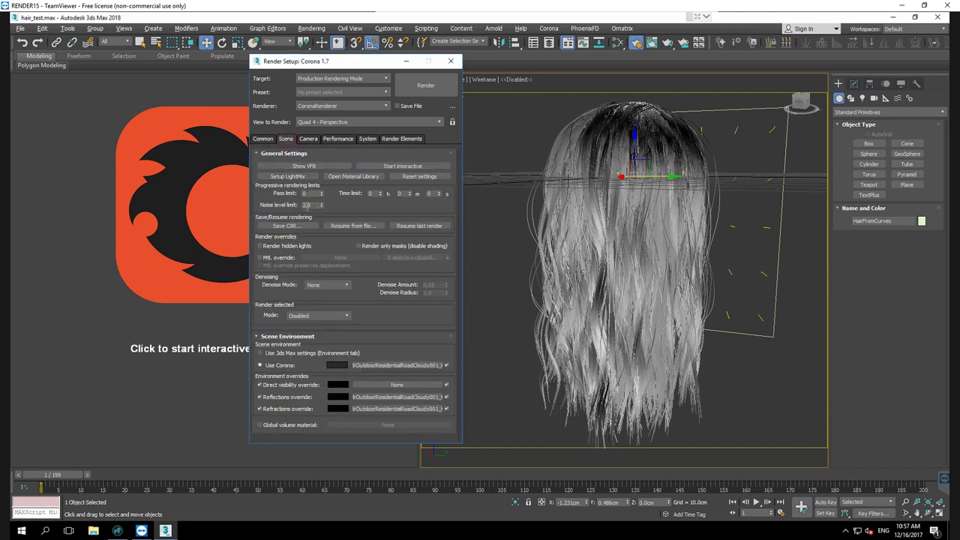
double_click(311, 205)
type("5")
key("Return")
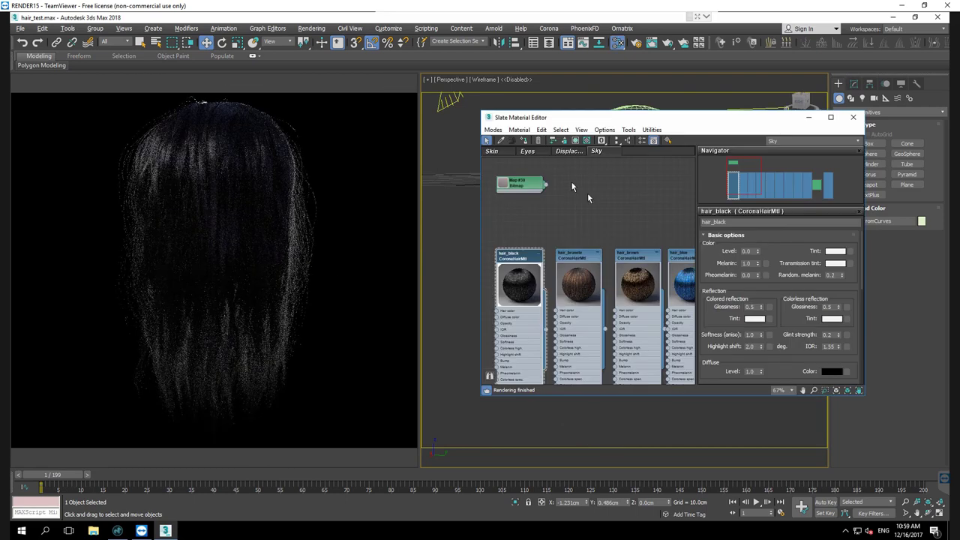
Enlarge the Slate Material Editor and try a Random. melanin value of 1 on the hair_black material.
left_click_drag(579, 121, 523, 65)
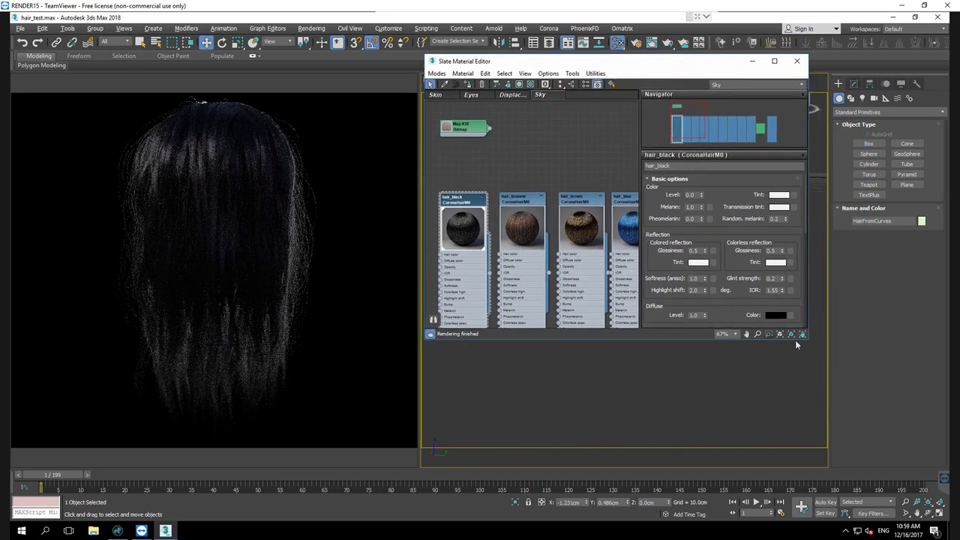
left_click_drag(797, 339, 798, 443)
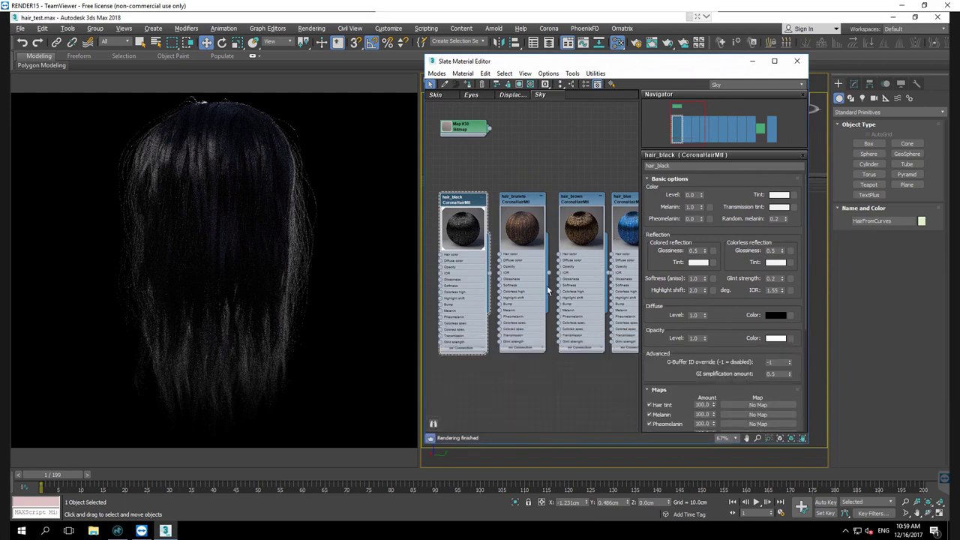
mouse_move(232, 134)
mouse_move(699, 207)
double_click(775, 218)
type("1")
key("Return")
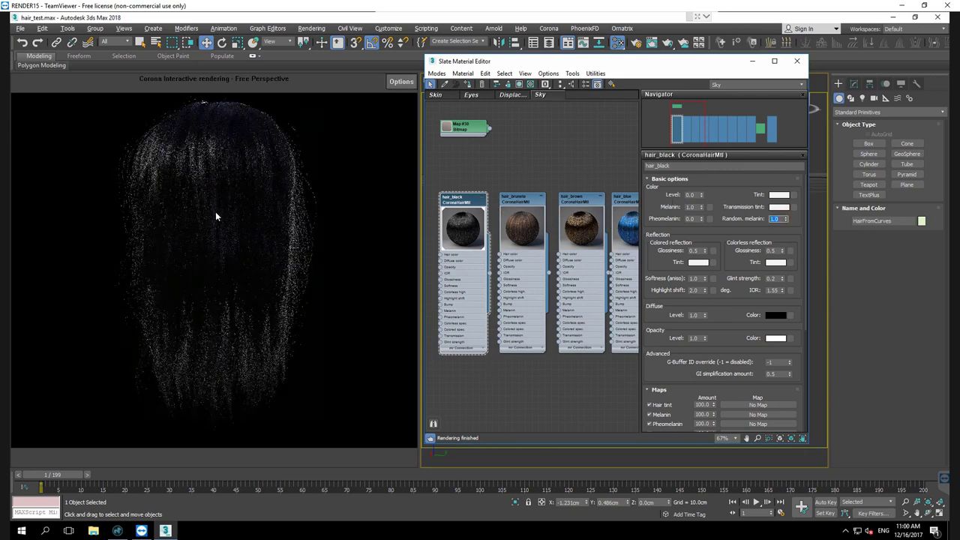
left_click_drag(702, 194, 702, 176)
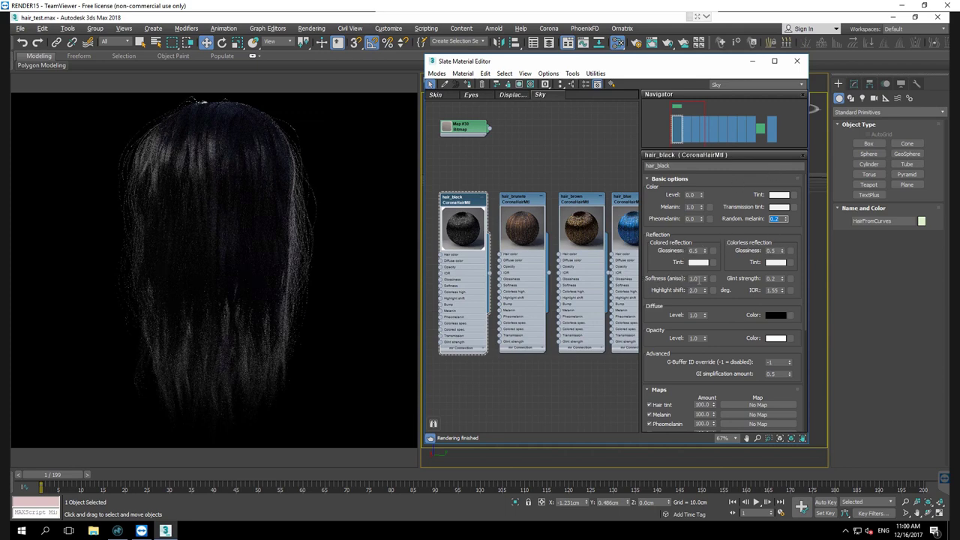
Set both the colored and colorless reflection glossiness of hair_black to 0.2.
mouse_move(698, 281)
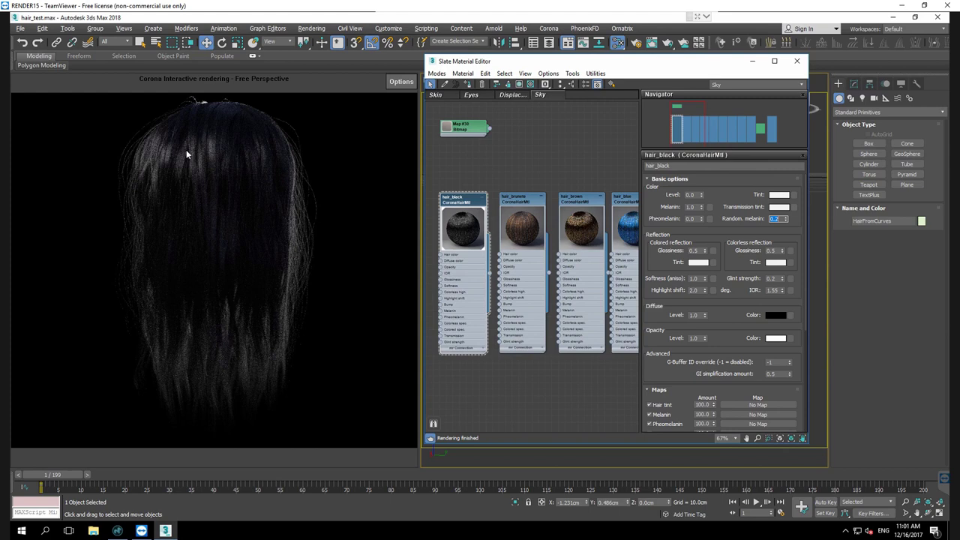
key("Tab")
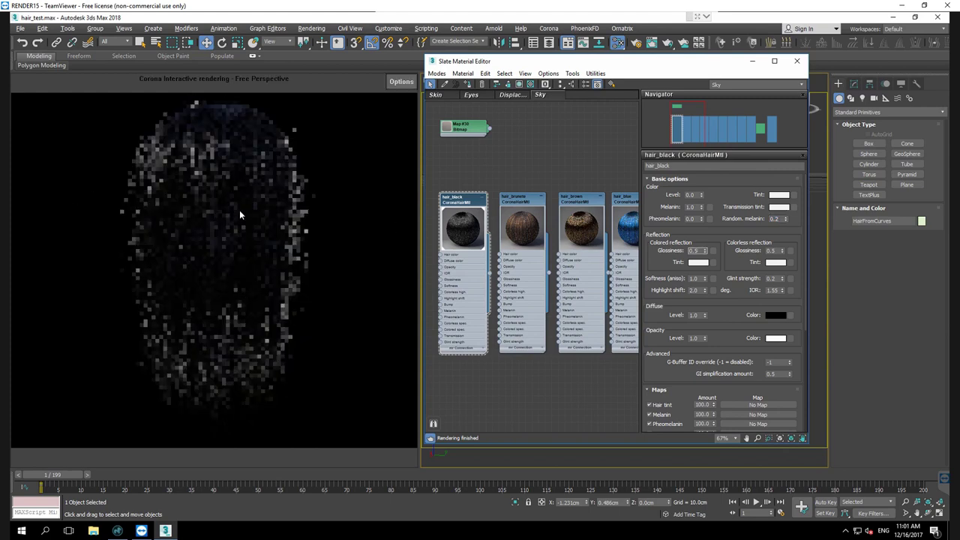
type("2")
key("Return")
left_click(776, 250)
key("Tab")
type("0.2")
key("Return")
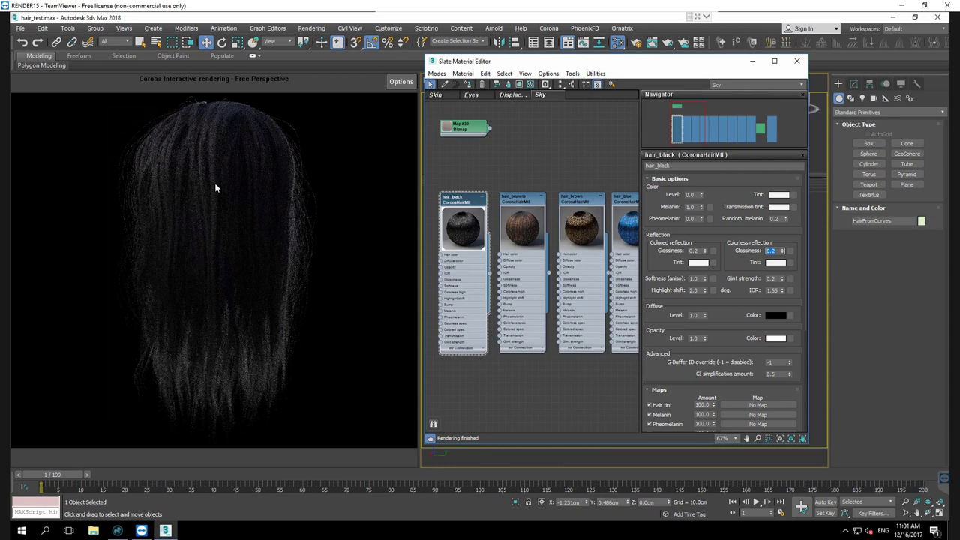
Set the colored reflection glossiness of hair_black to 0.5.
left_click(698, 250)
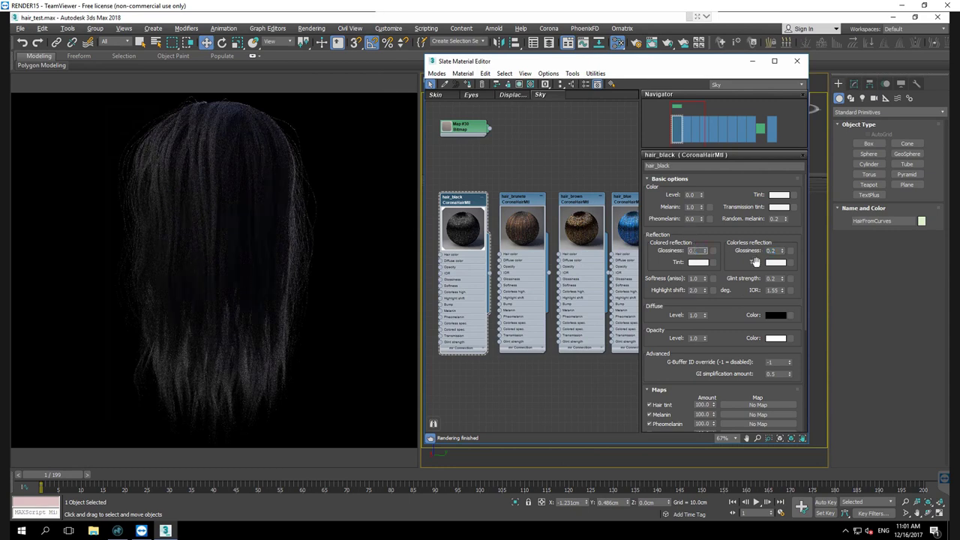
type("0.5")
key("Tab")
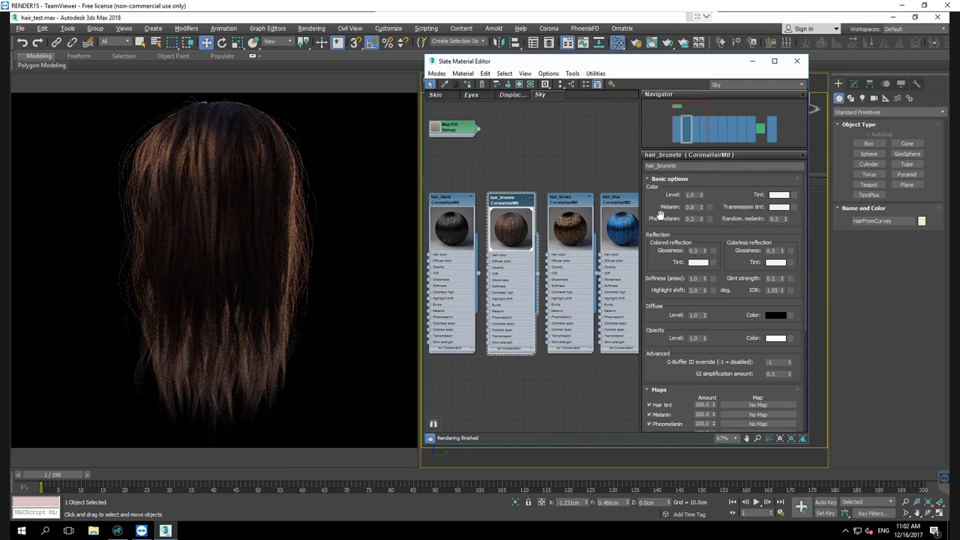
Open the Random. melanin value of the hair_brunete material for editing.
mouse_move(682, 219)
double_click(778, 219)
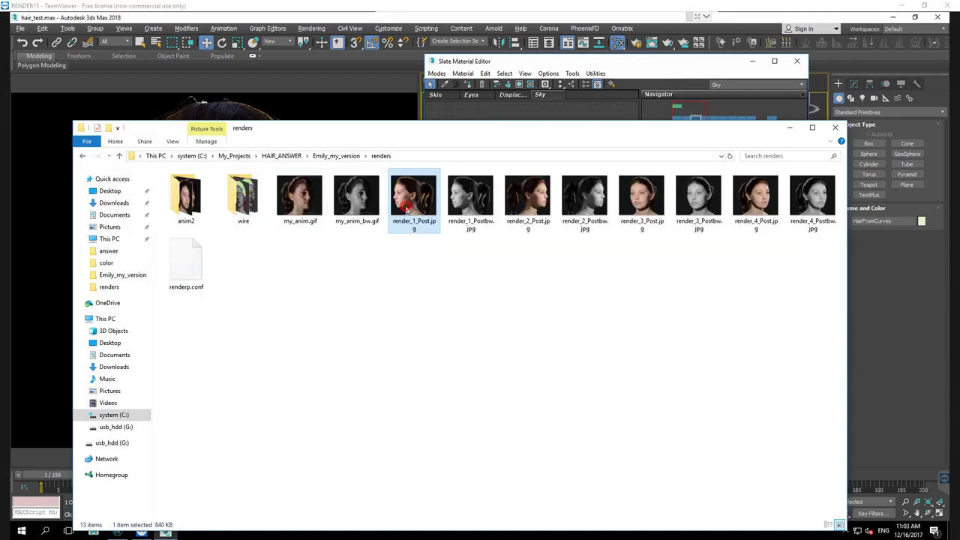
View the finished render render_1_Post.jpg, then close the image and the renders folder.
double_click(405, 204)
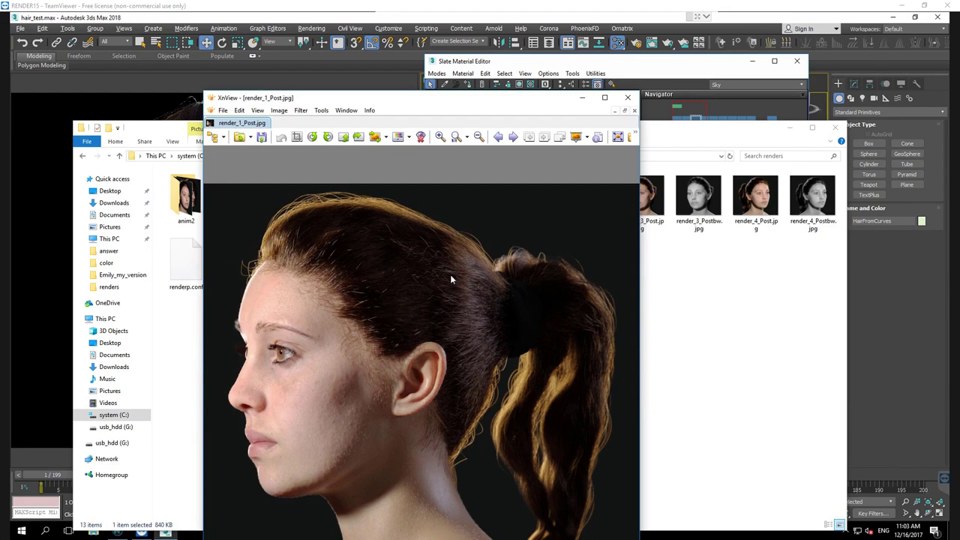
left_click(628, 97)
left_click(835, 127)
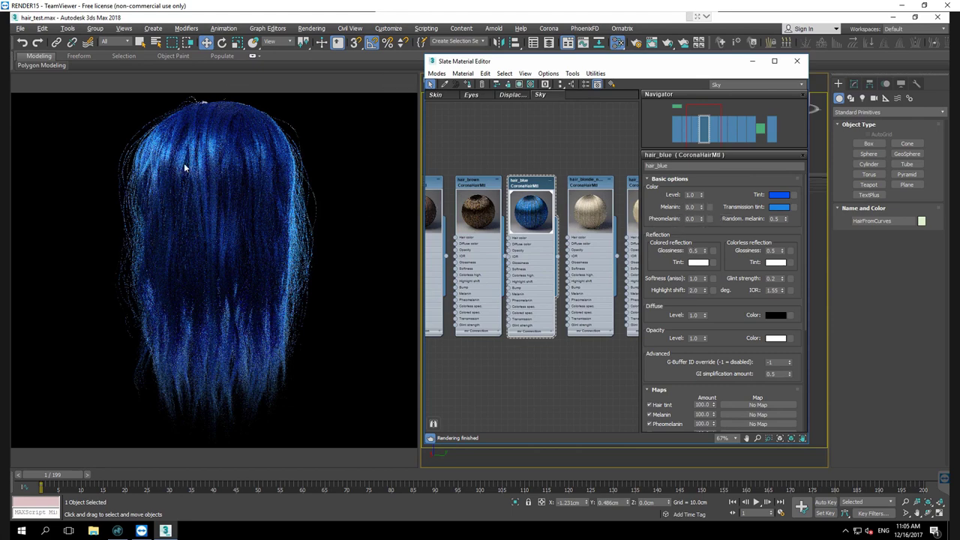
Copy the Tint color of hair_blue into its Diffuse color.
right_click(781, 197)
left_click(792, 201)
right_click(775, 315)
left_click(796, 334)
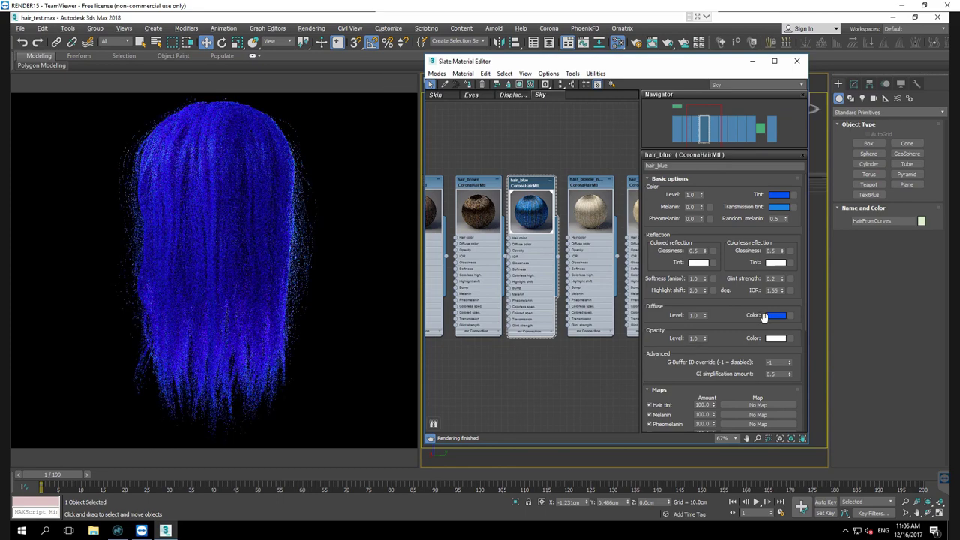
Apply the hair_blondie_natural material to the hair and open the parameters of hair_blondie.
left_click_drag(590, 209, 222, 210)
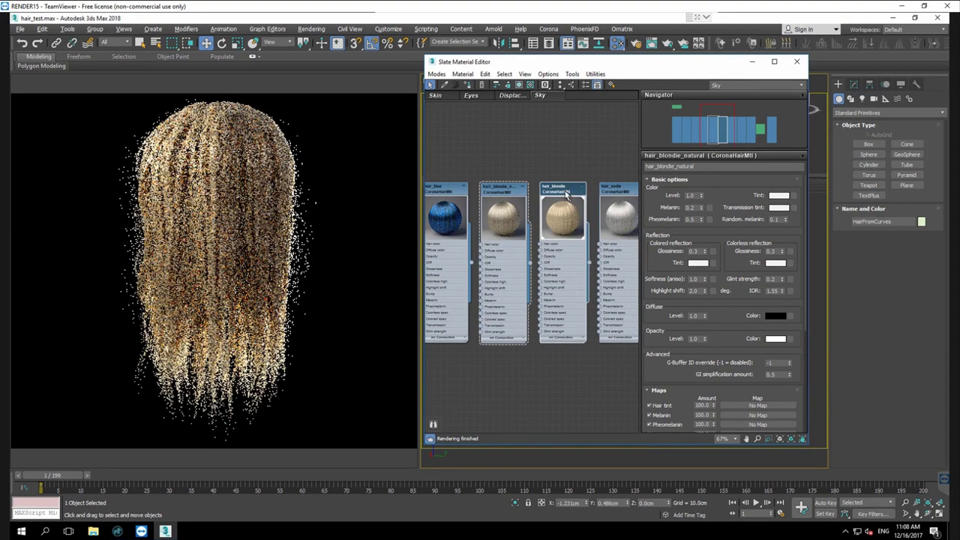
double_click(564, 196)
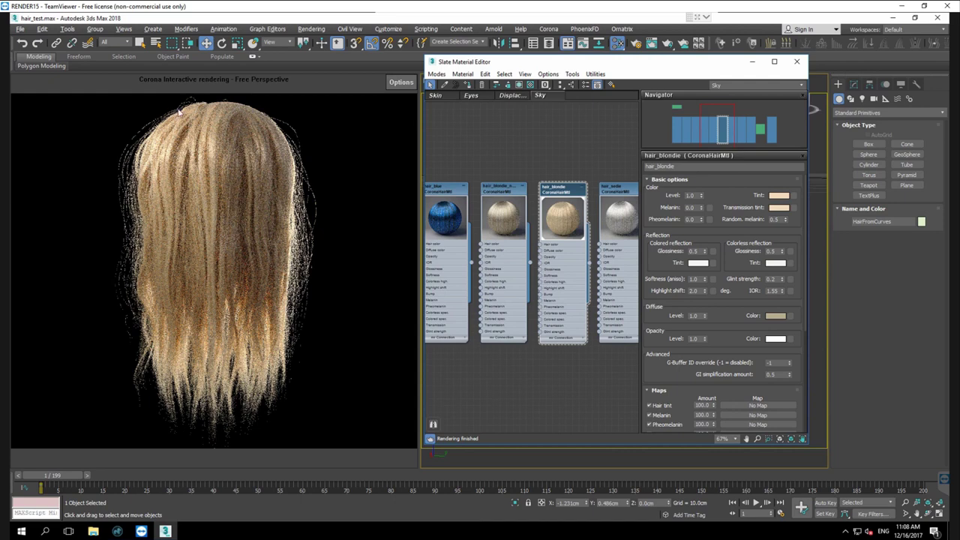
Try a green Diffuse color with hue 89 on hair_blondie, then cancel the color change.
left_click(775, 315)
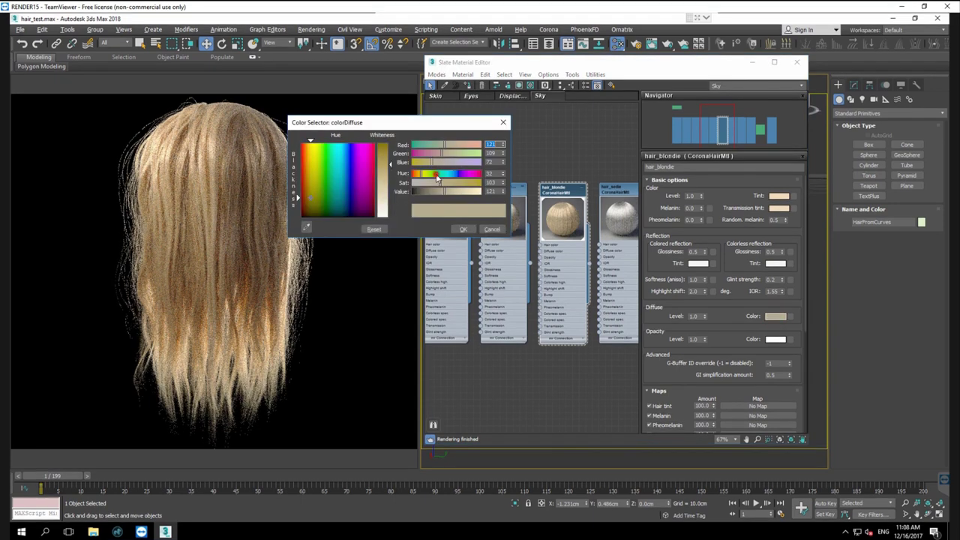
left_click(438, 175)
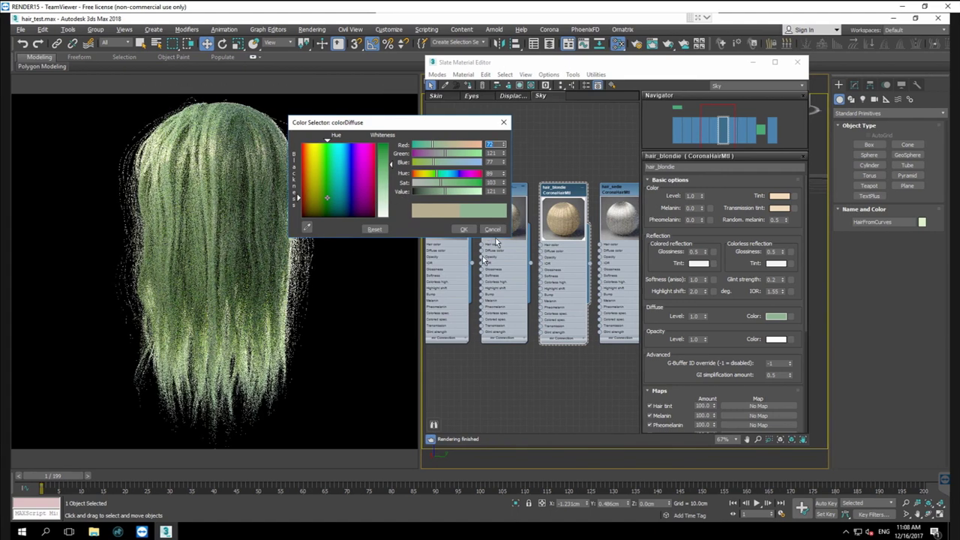
left_click(492, 229)
Open the hair_sedie material and set its Random. melanin to 1.
double_click(540, 199)
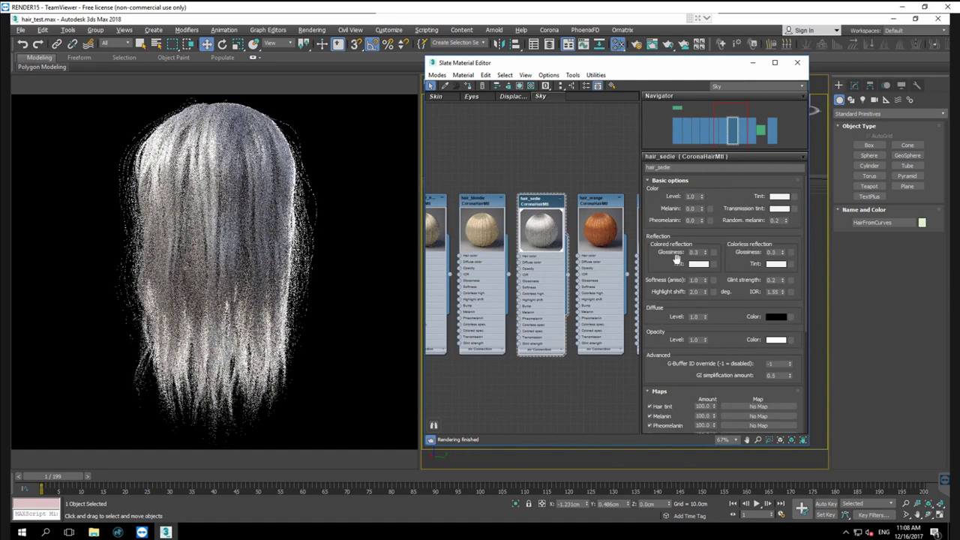
double_click(775, 219)
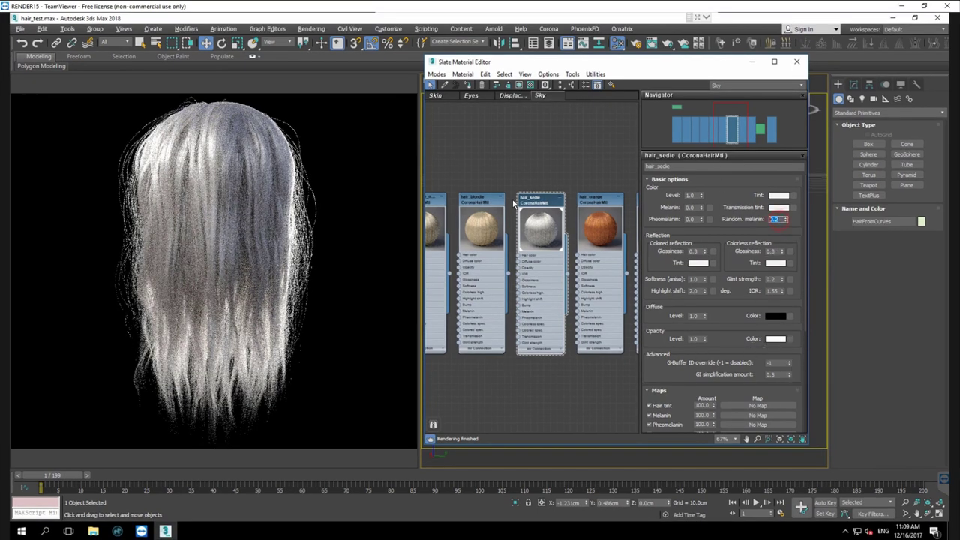
type("1")
key("Return")
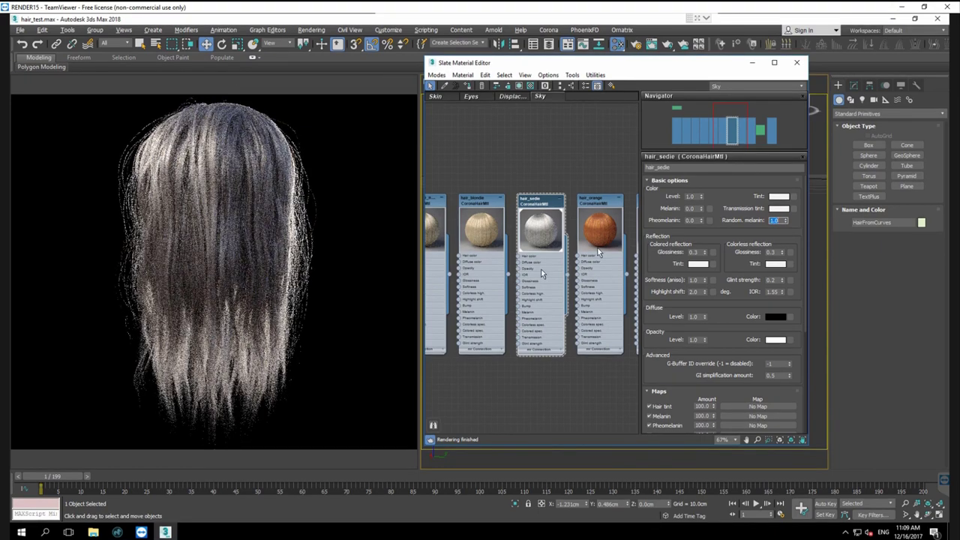
Open the hair_orange material and inspect its Diffuse color, Tint color and Pheomelanin setting.
double_click(520, 187)
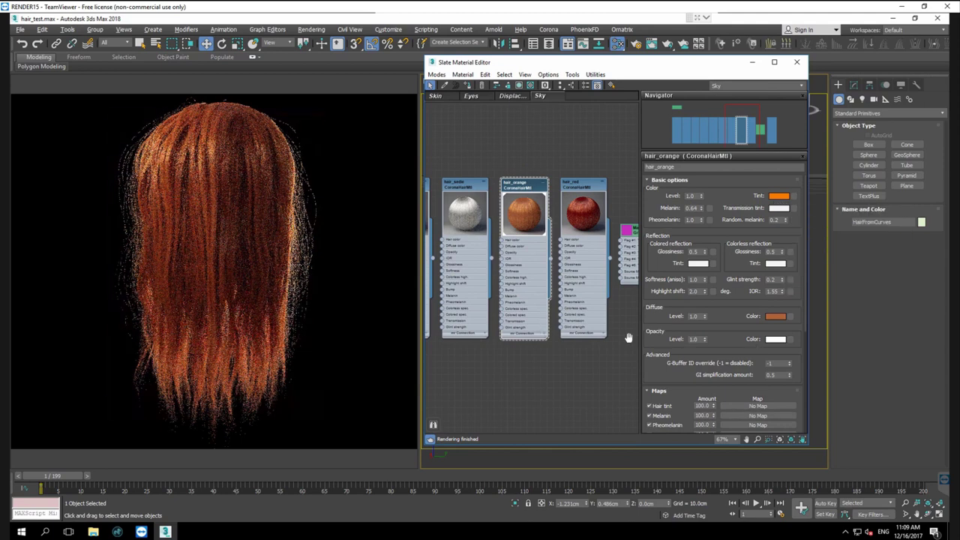
left_click(776, 315)
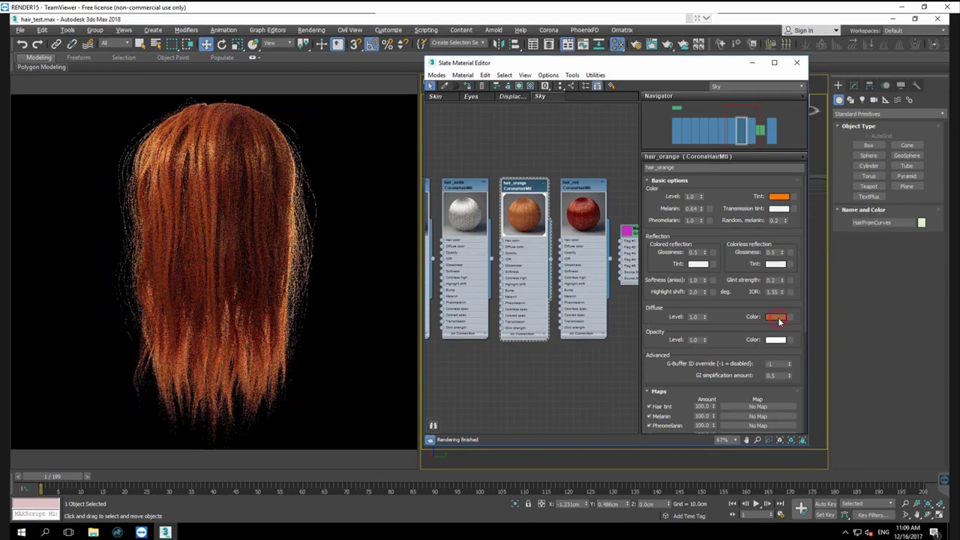
left_click(492, 230)
left_click(778, 196)
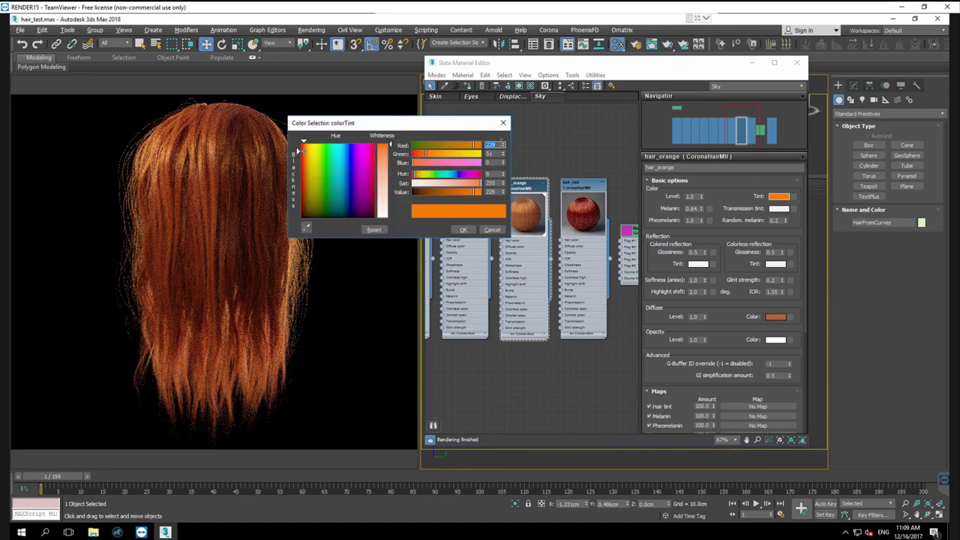
left_click(491, 230)
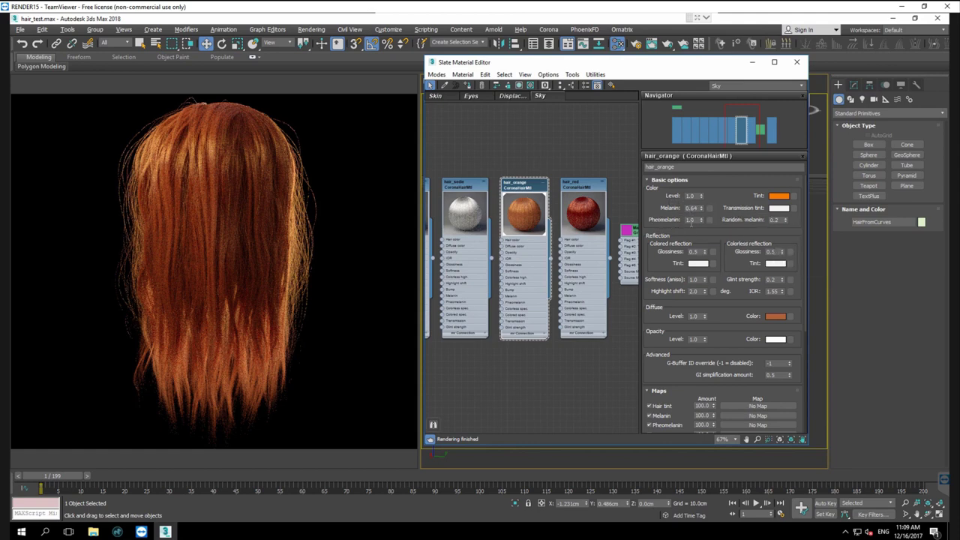
mouse_move(659, 220)
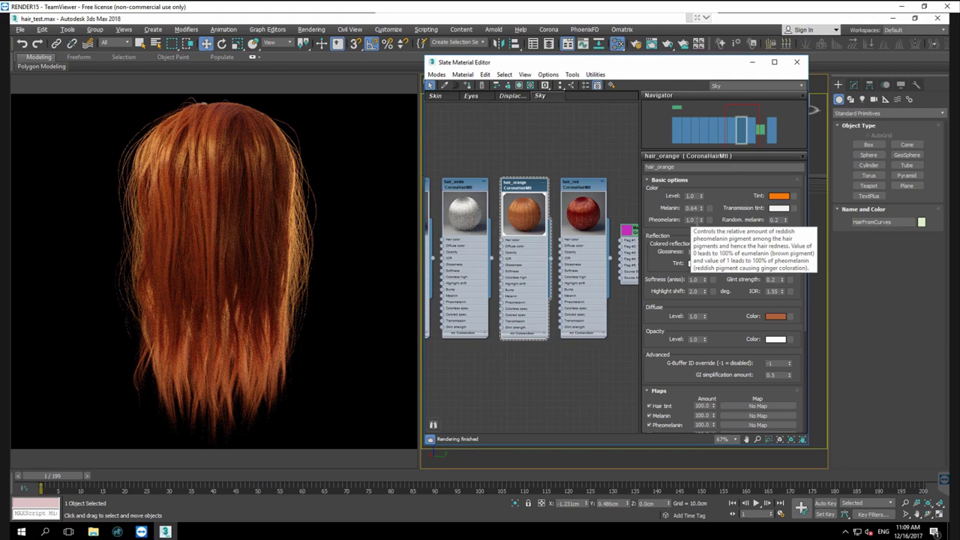
right_click(700, 221)
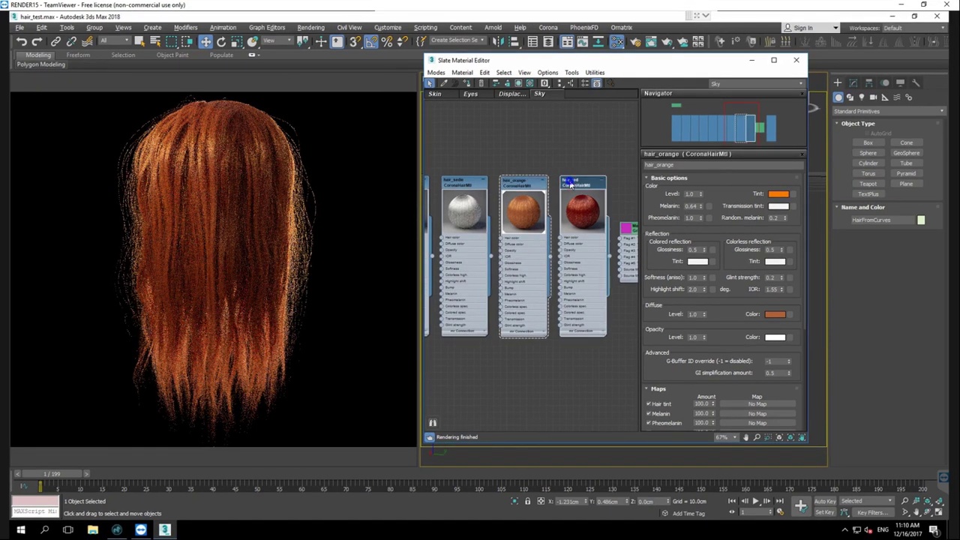
Assign the hair_red material to the selected hair and open its parameters.
right_click(567, 180)
left_click(585, 195)
double_click(585, 197)
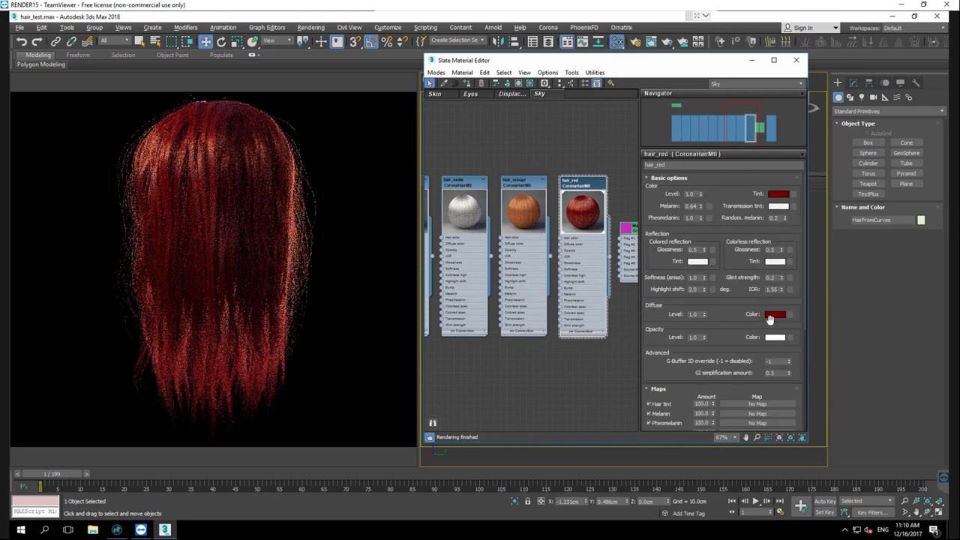
Inspect the Tint and Diffuse colors of hair_red without changing them.
left_click(777, 196)
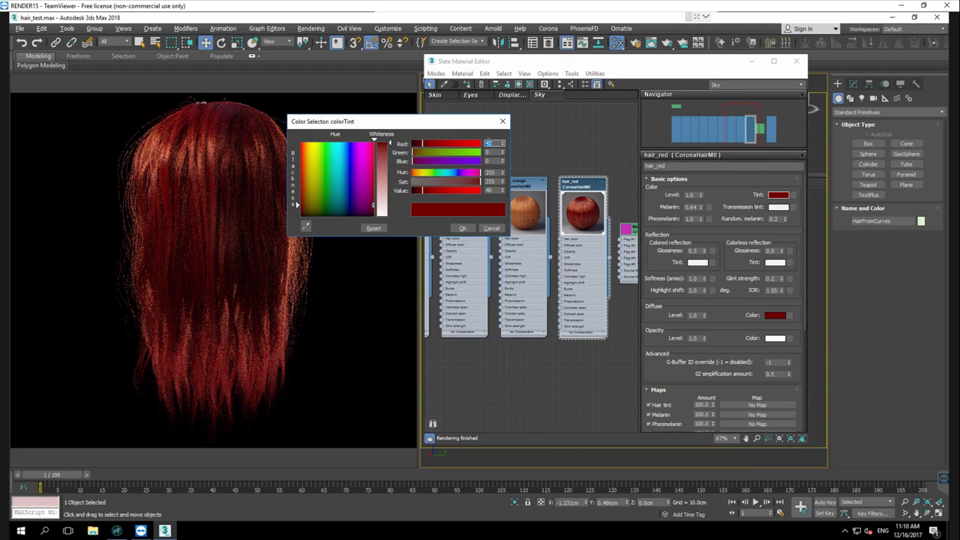
left_click(491, 229)
left_click(774, 315)
left_click(491, 229)
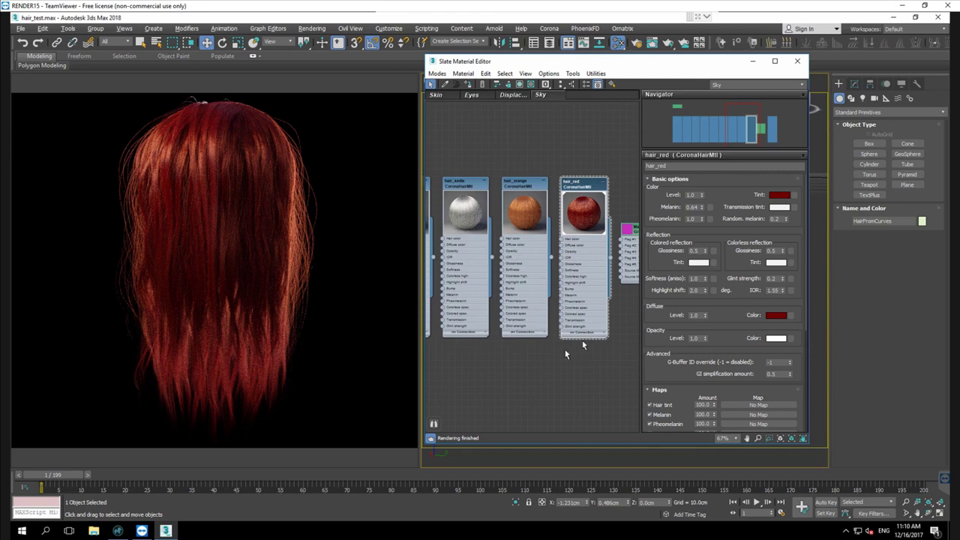
Assign the hair_gradient material to the selected hair and bring its node and the connected Gradient Ramp map into place.
middle_click_drag(570, 349, 449, 353)
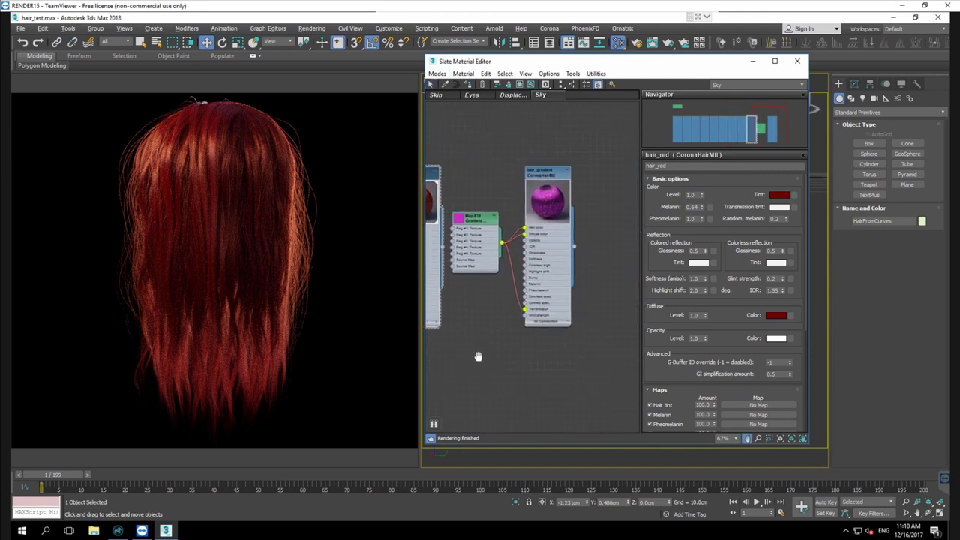
left_click_drag(546, 182, 571, 184)
key("a")
left_click_drag(470, 220, 484, 221)
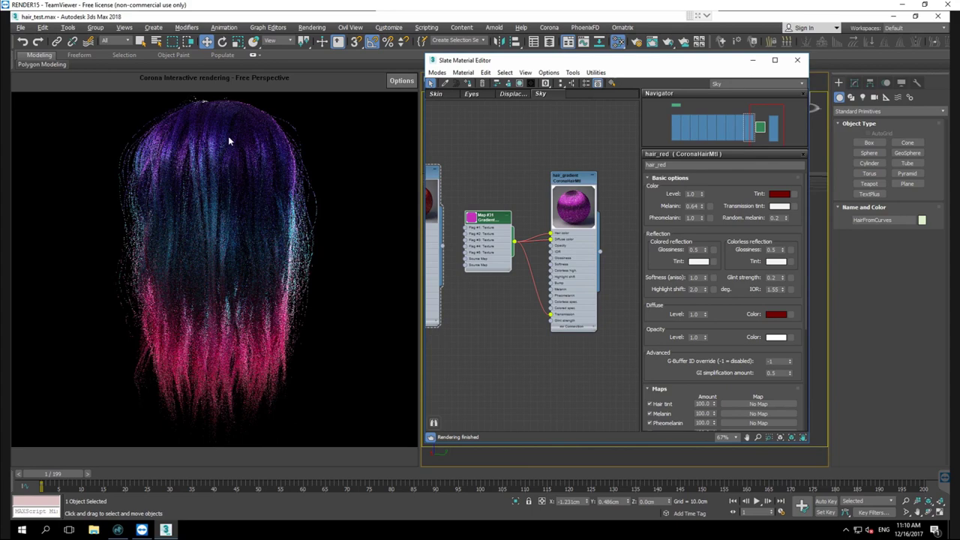
Open the Gradient Ramp map connected to hair_gradient and try UV in place of the WU mapping direction.
double_click(495, 217)
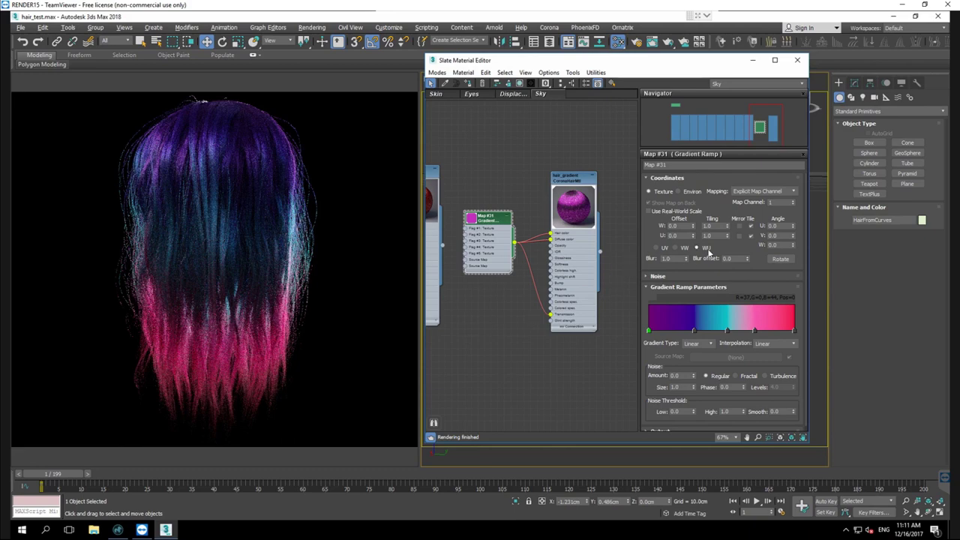
left_click(654, 248)
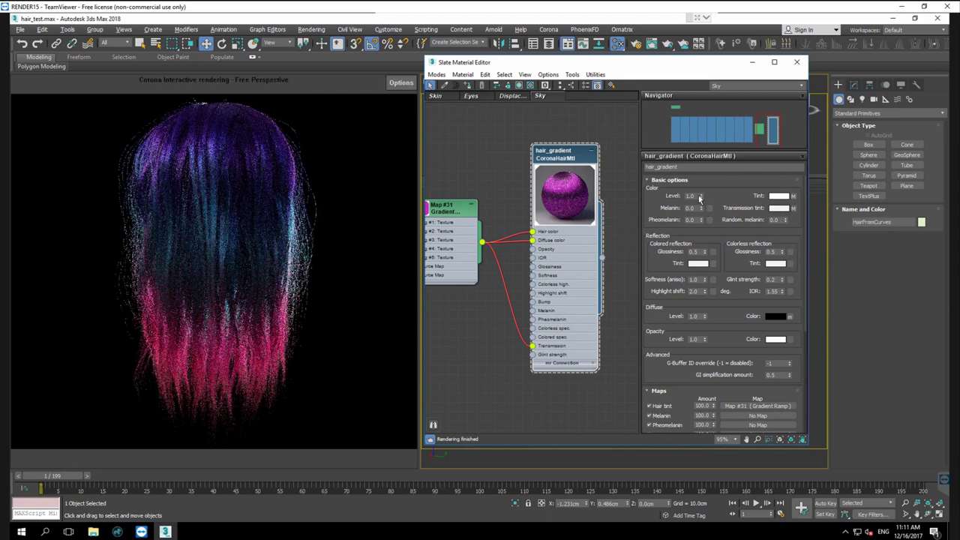
Clear the map from hair_gradient's Transmission tint and paste it back as an instance.
right_click(794, 207)
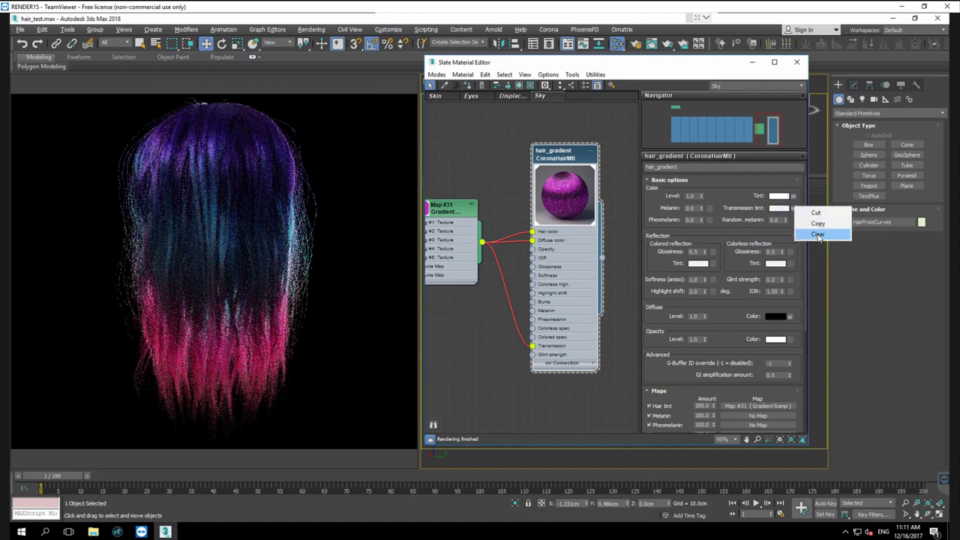
left_click(816, 233)
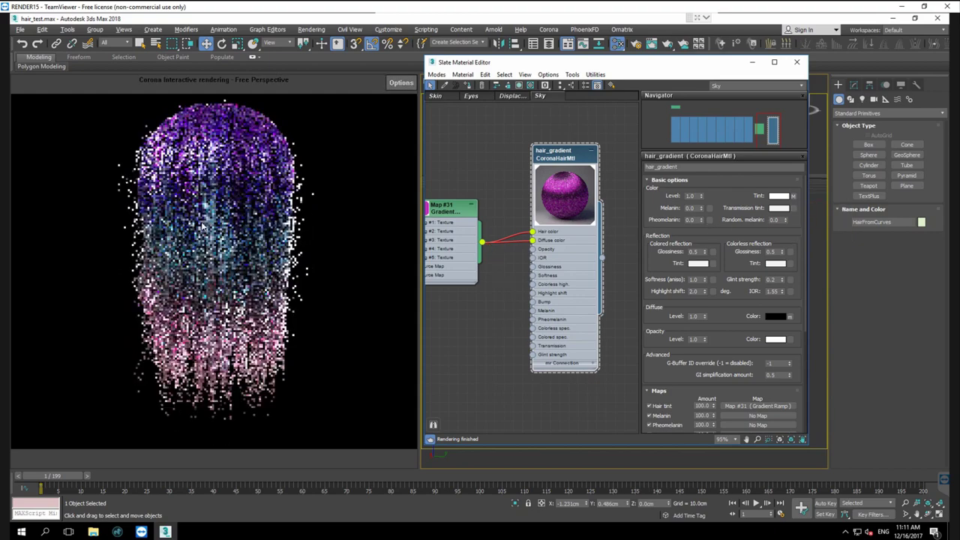
right_click(793, 207)
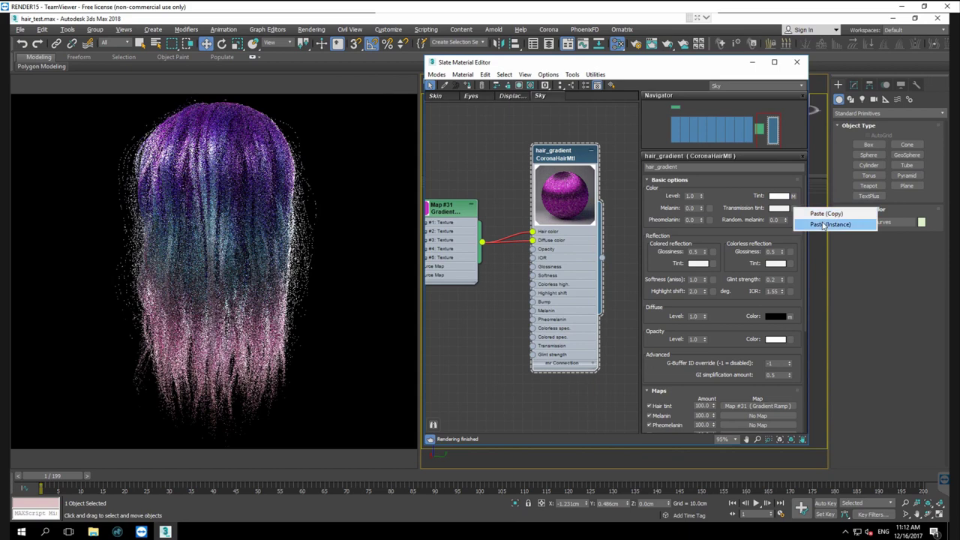
left_click(830, 224)
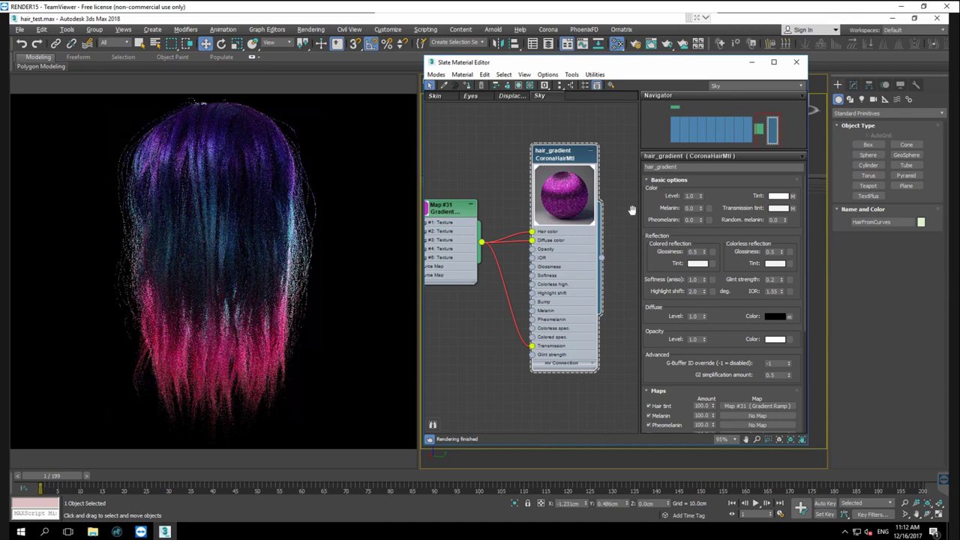
Look over the neighbouring hair material nodes and return to hair_gradient with its Gradient Ramp map.
scroll(500, 150, "down", 2)
middle_click_drag(510, 154, 544, 161)
scroll(542, 161, "down", 4)
middle_click_drag(445, 146, 525, 143)
middle_click_drag(499, 144, 447, 158)
middle_click_drag(550, 137, 499, 144)
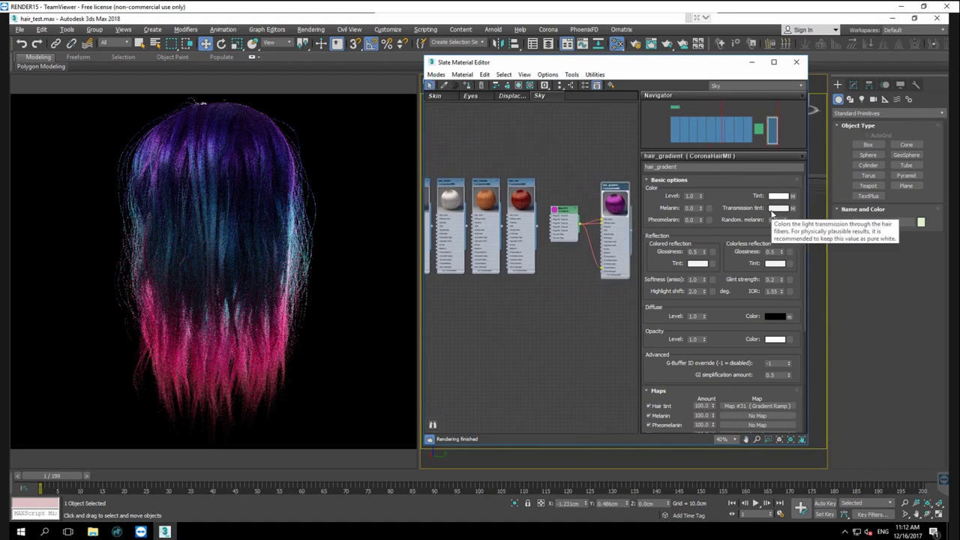
middle_click_drag(550, 155, 522, 147)
scroll(566, 165, "up", 4)
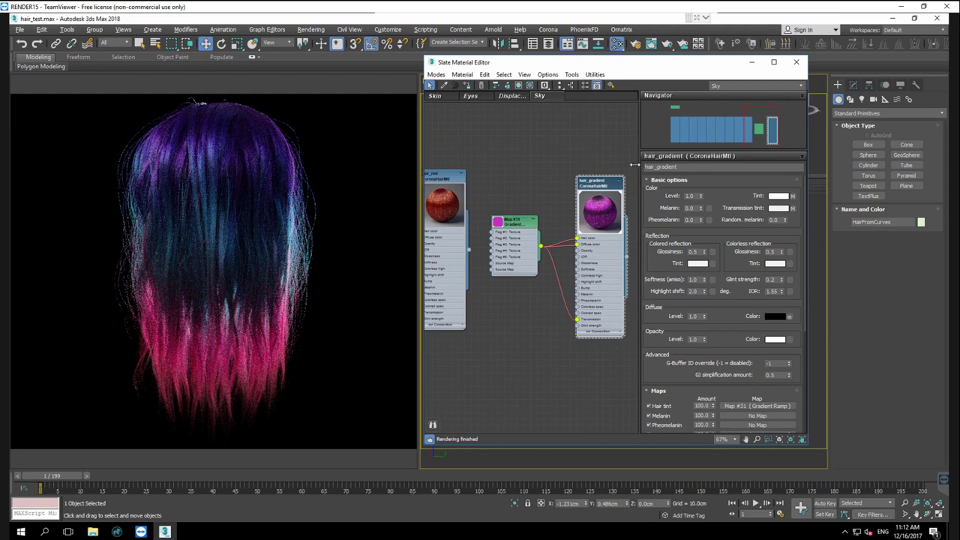
Set the Glint strength of hair_gradient to 1.
mouse_move(306, 255)
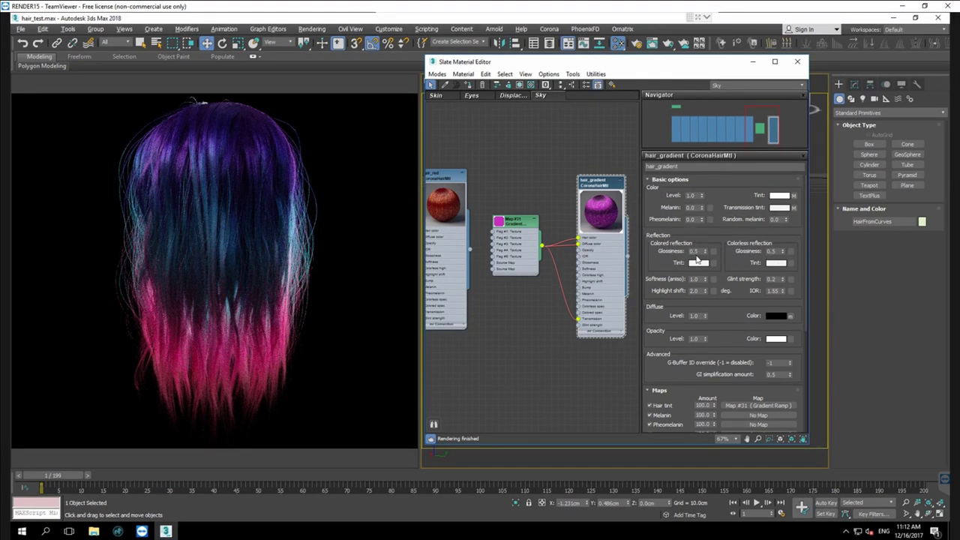
mouse_move(694, 252)
type("1")
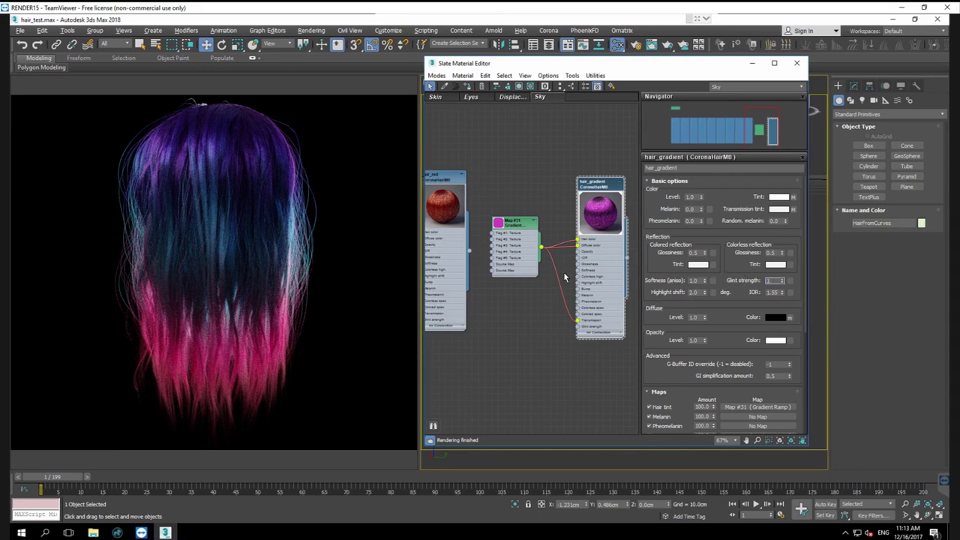
key("Return")
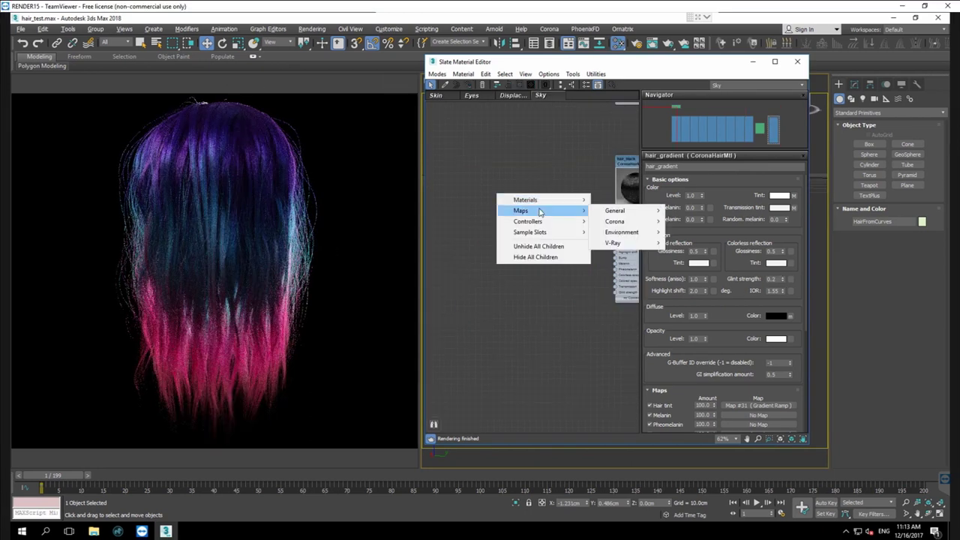
Create a new CoronaHairMtl material in the Sky view and assign it to the selected hair.
mouse_move(576, 204)
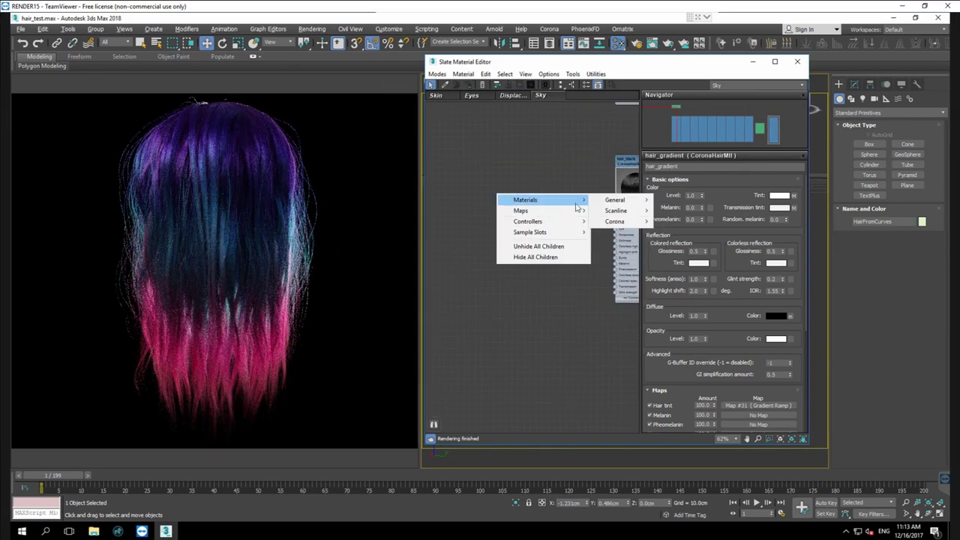
mouse_move(619, 221)
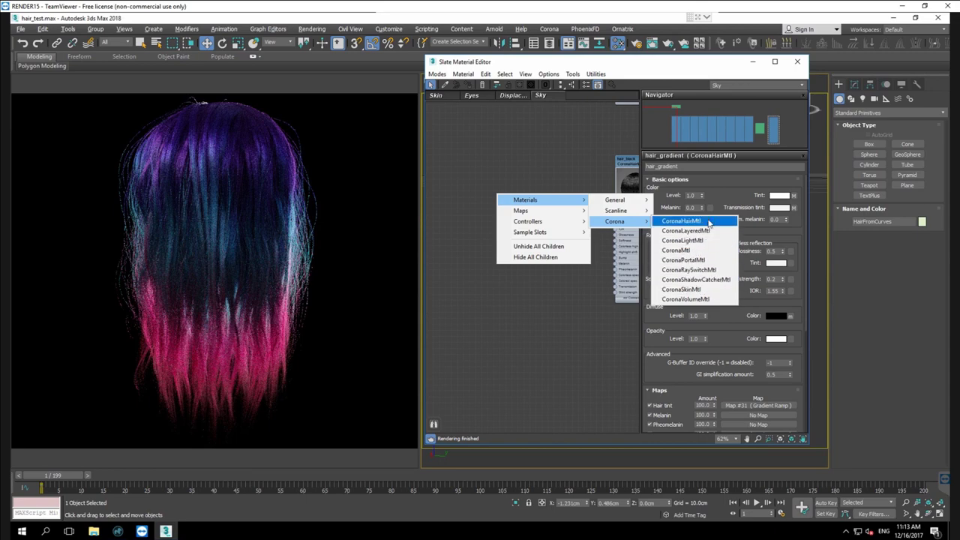
left_click(709, 222)
right_click(495, 192)
left_click(525, 203)
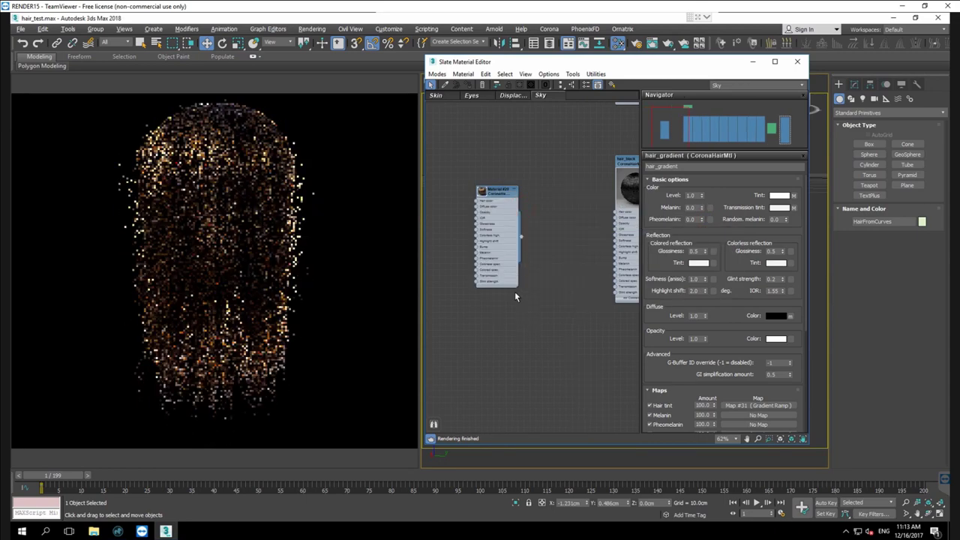
Open the new hair material, set its Melanin to 0, try 0.85 and reset it to 0.
double_click(496, 191)
left_click_drag(703, 208, 555, 262)
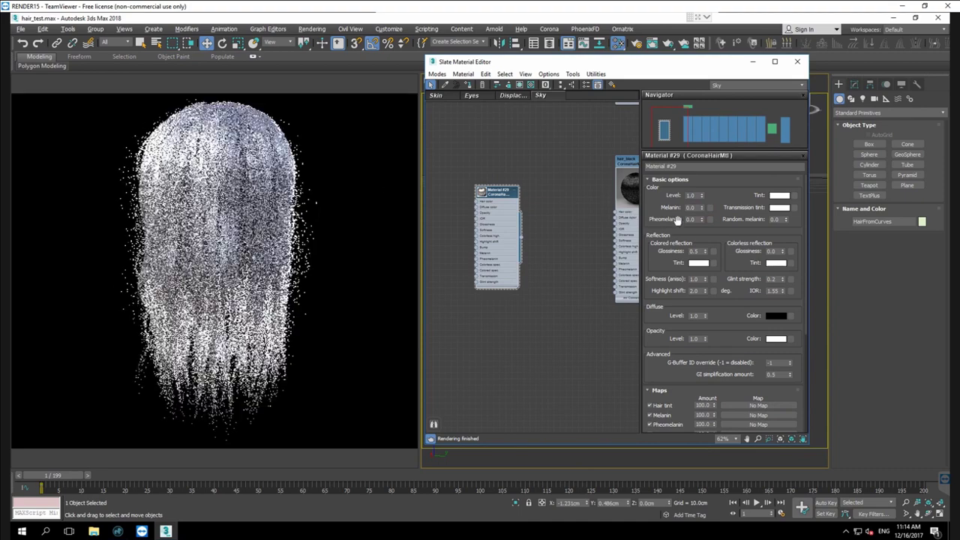
left_click_drag(702, 208, 708, 185)
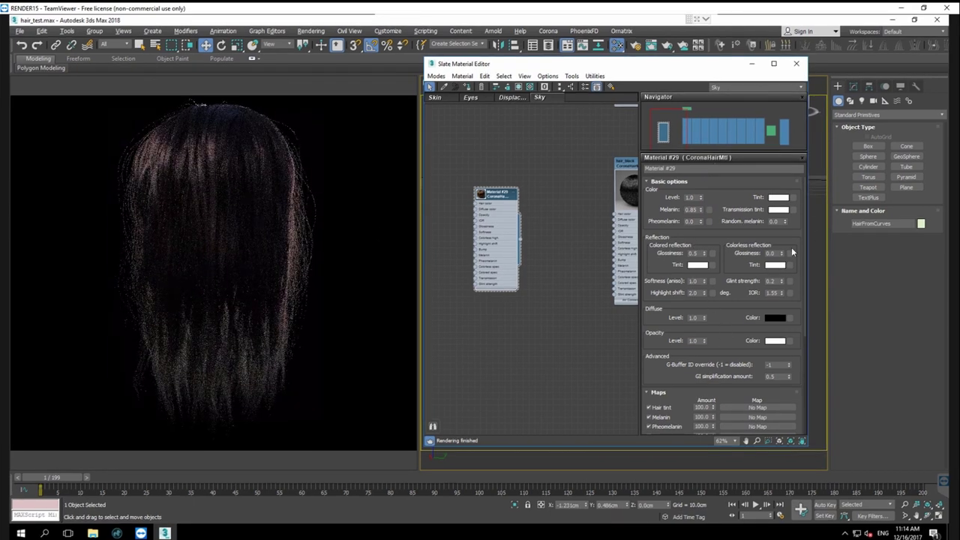
right_click(701, 210)
Change the new hair material's Tint color from white to bright magenta.
left_click(778, 198)
mouse_move(352, 161)
left_mouse_down()
mouse_move(302, 183)
mouse_move(361, 159)
left_mouse_up()
left_click(470, 228)
Copy the magenta Tint into the Diffuse color and darken the Diffuse color to dark purple.
left_click(792, 203)
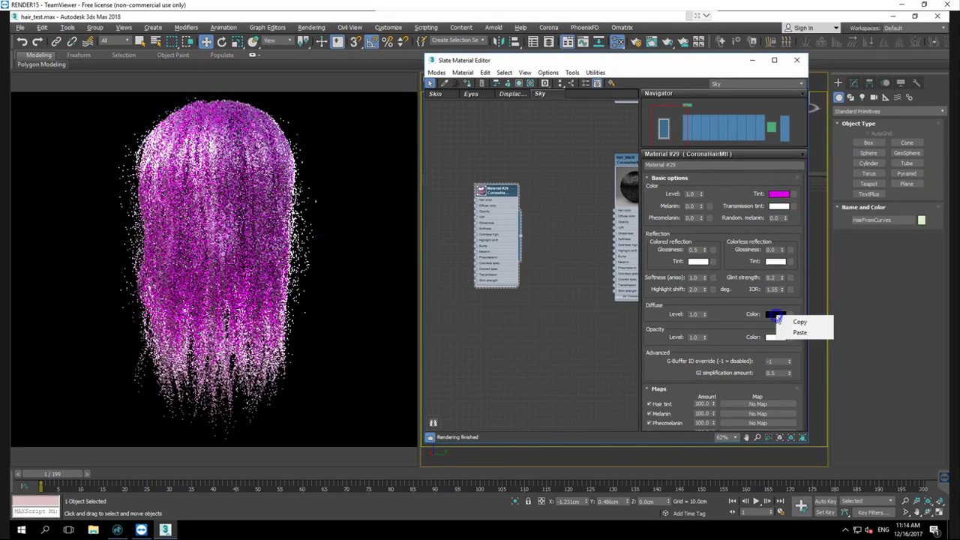
left_click(799, 332)
left_click(776, 314)
left_click_drag(476, 189, 428, 189)
left_click(461, 226)
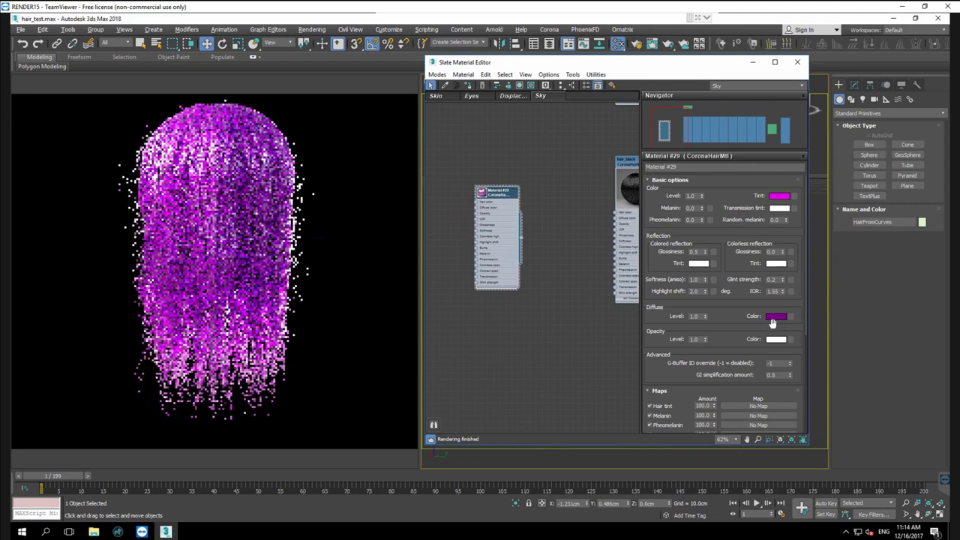
Set the Transmission tint to the same bright magenta as the Tint color.
left_click_drag(777, 212, 777, 209)
left_click(610, 258)
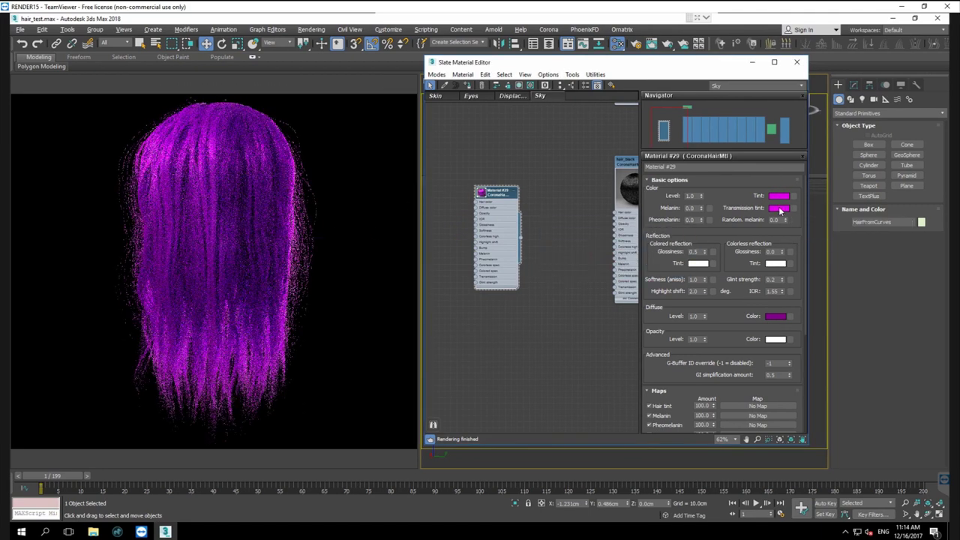
Raise the Melanin of the magenta hair material to darken it.
left_click_drag(701, 210, 706, 192)
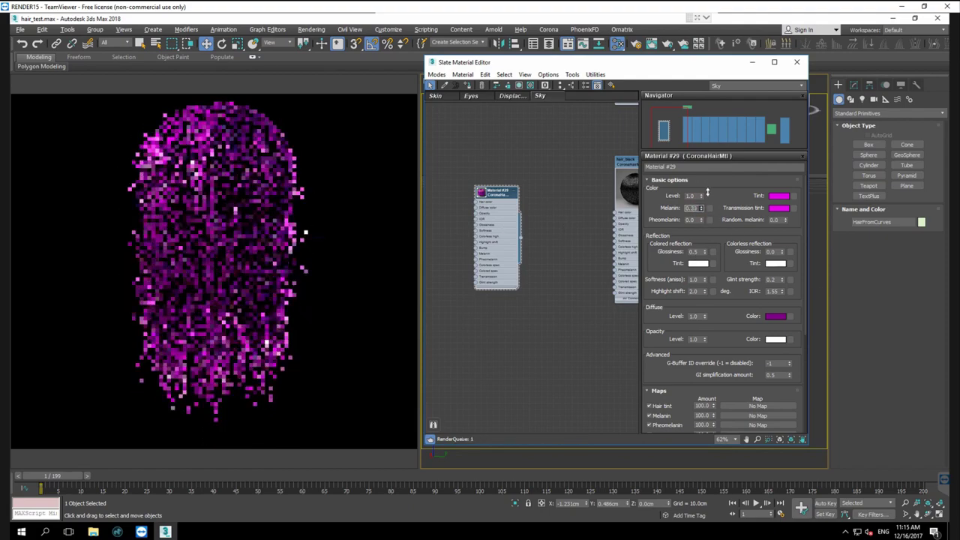